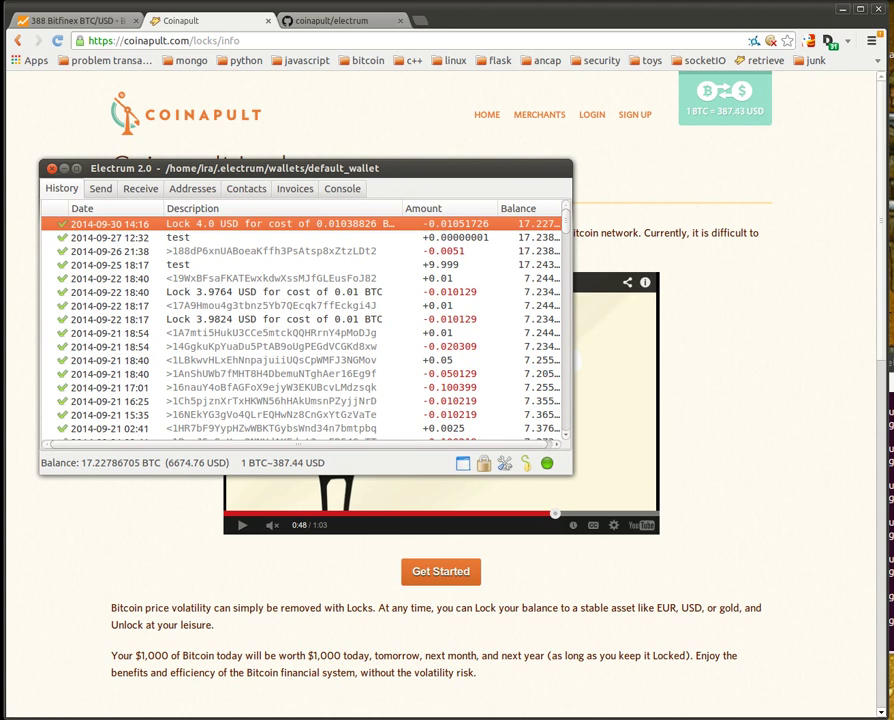
- Open the Plugins list and check the Exchange rates settings, which use Coinapult for USD
{"action": "left_click", "coordinate": [125, 2]}
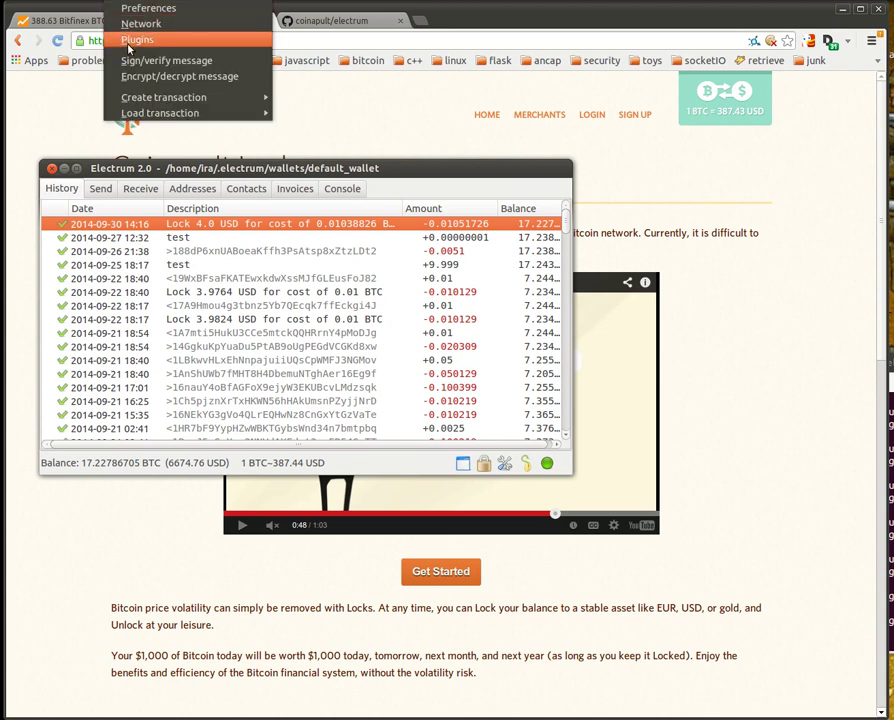
{"action": "left_click", "coordinate": [130, 41]}
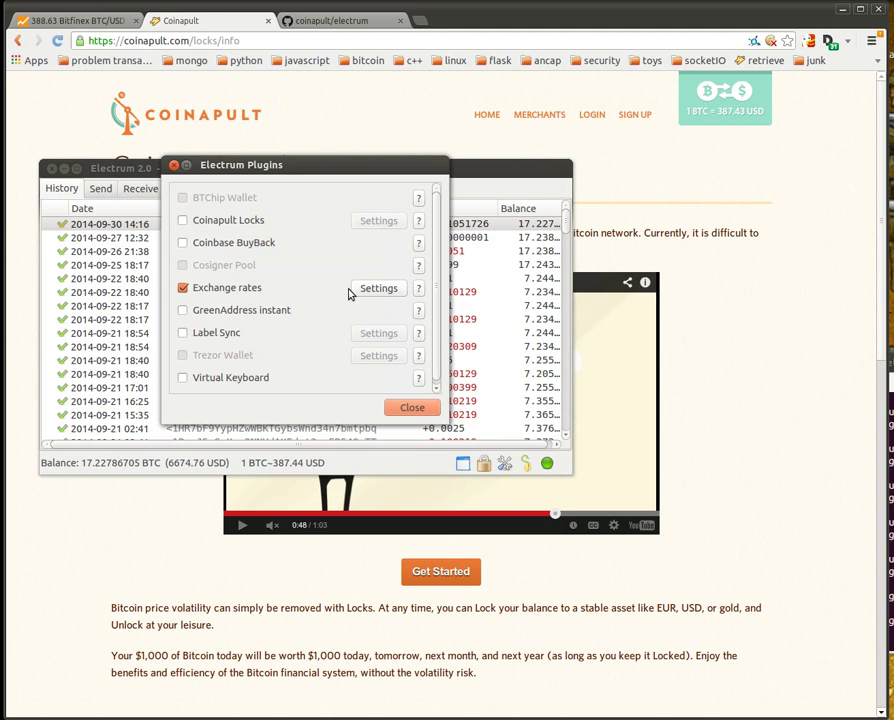
{"action": "left_click", "coordinate": [360, 291]}
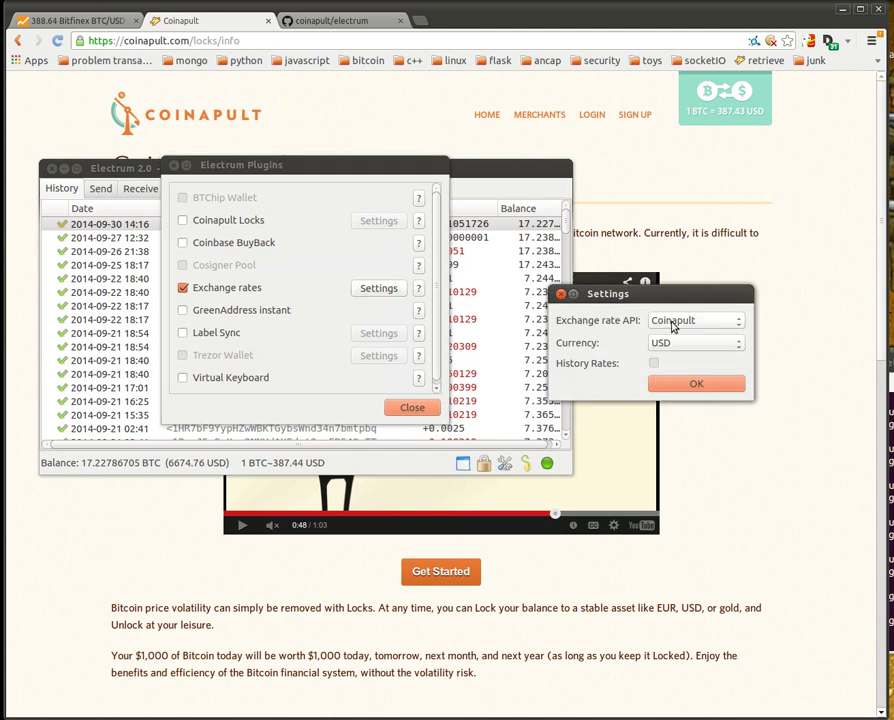
{"action": "left_click", "coordinate": [561, 295]}
{"action": "left_click_drag", "start_coordinate": [230, 165], "coordinate": [228, 298]}
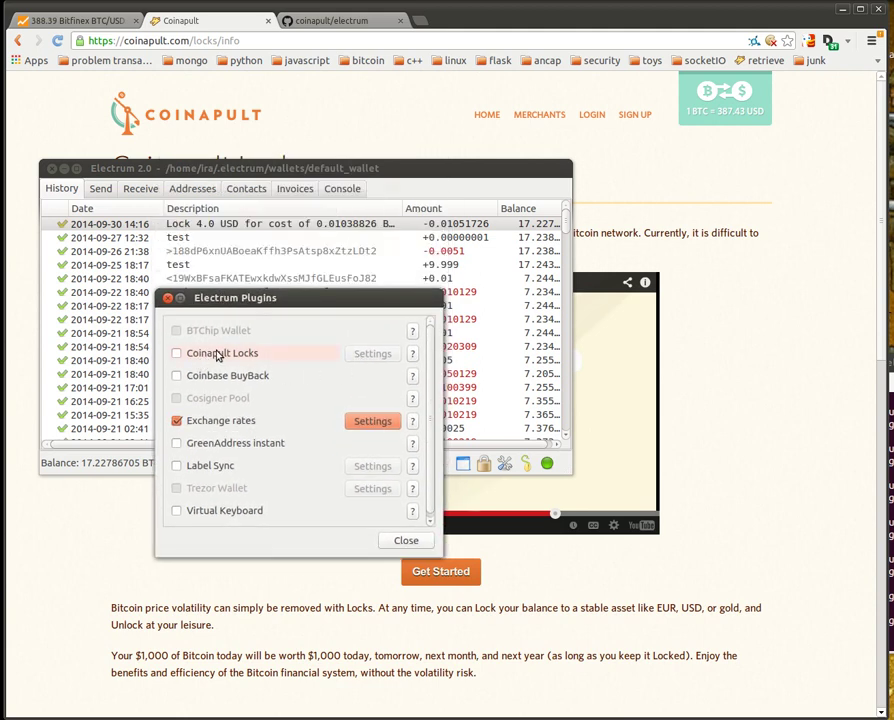
- Tick the Coinapult Locks plugin checkbox so it ends up enabled
{"action": "left_click", "coordinate": [212, 355]}
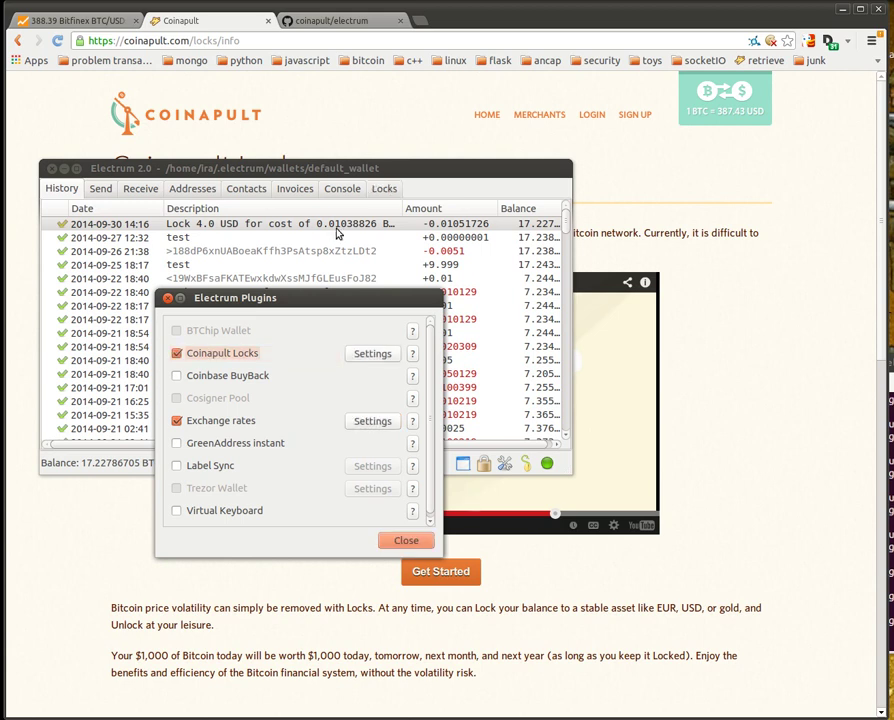
{"action": "left_click", "coordinate": [218, 356]}
{"action": "left_click", "coordinate": [218, 356]}
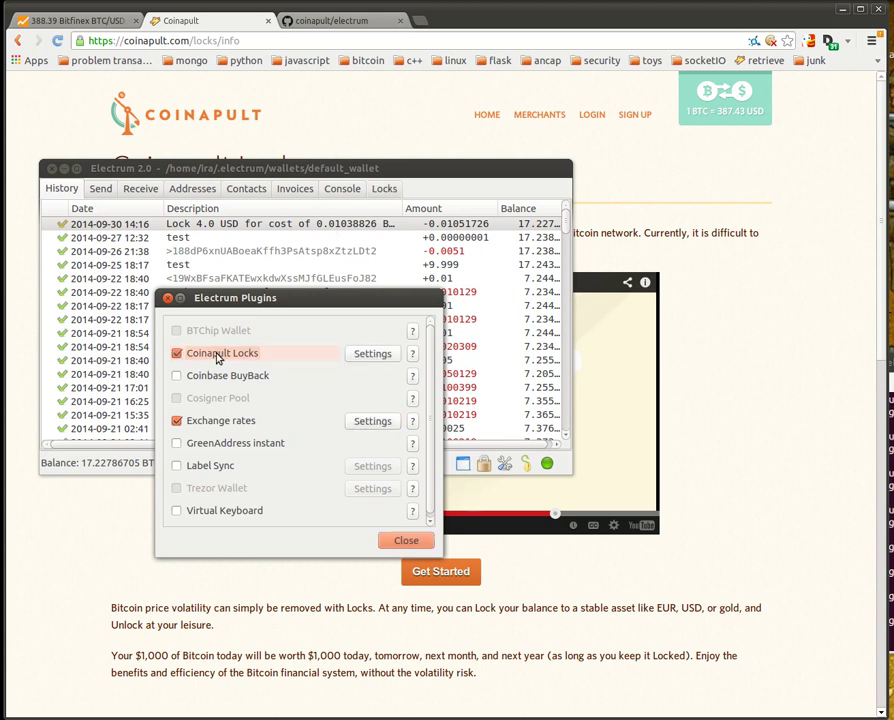
- Open the Coinapult Locks settings showing the ECC public and private keys
{"action": "left_click", "coordinate": [381, 356]}
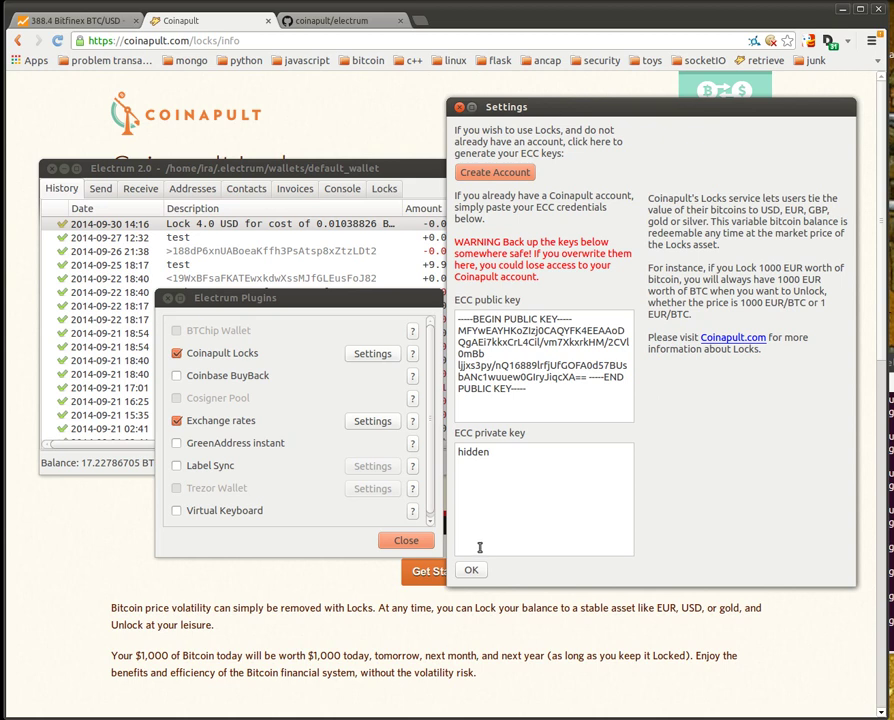
- Read the Create Coinapult Account terms, then cancel without creating an account
{"action": "left_click", "coordinate": [510, 178]}
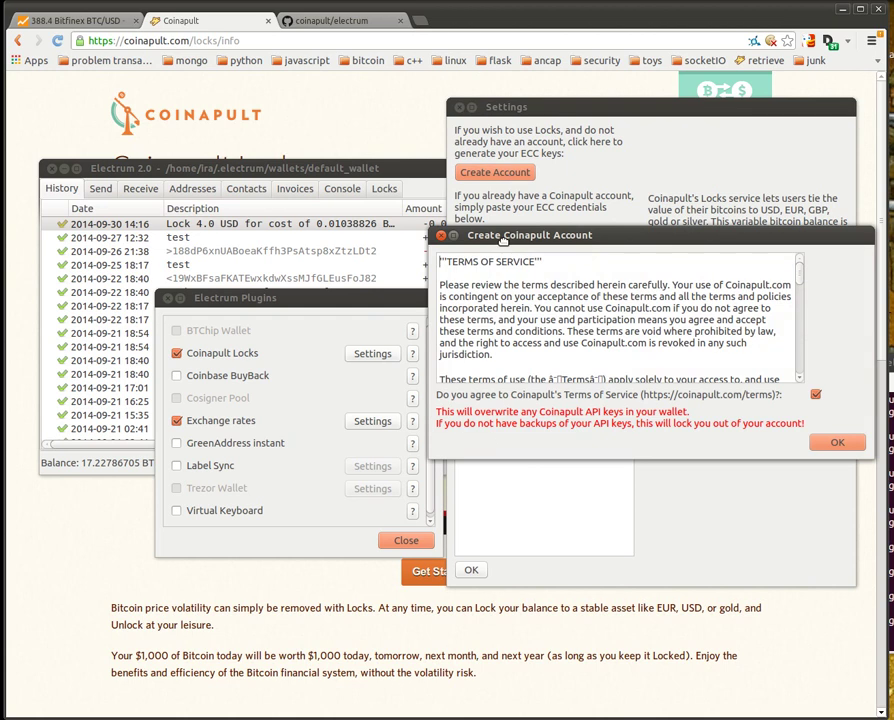
{"action": "left_click_drag", "start_coordinate": [506, 241], "coordinate": [463, 118]}
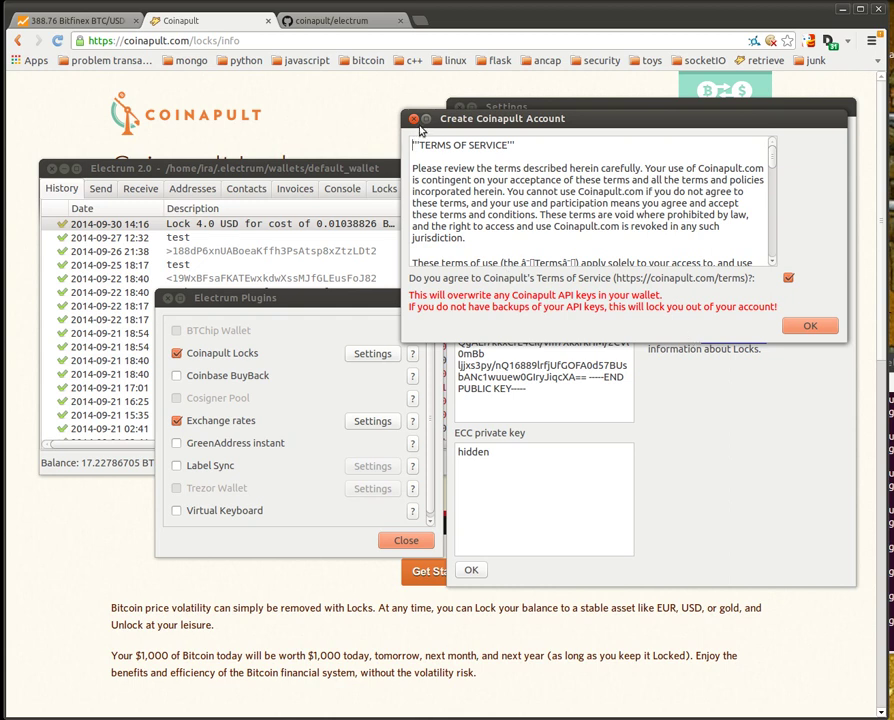
{"action": "left_click", "coordinate": [415, 121]}
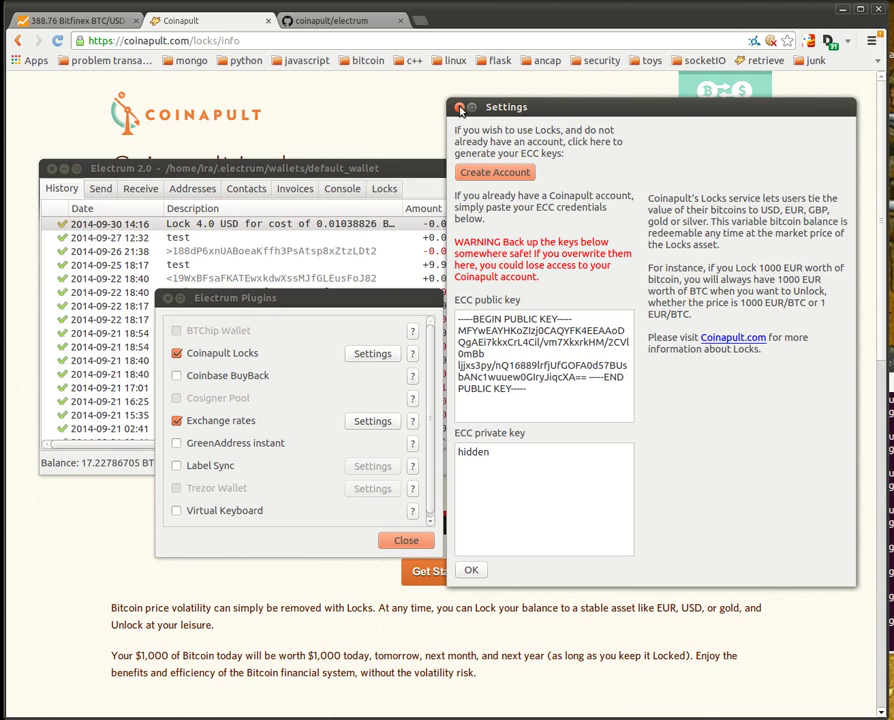
- Close the Coinapult Locks settings and the Plugins list, then go to the Locks tab
{"action": "left_click", "coordinate": [459, 108]}
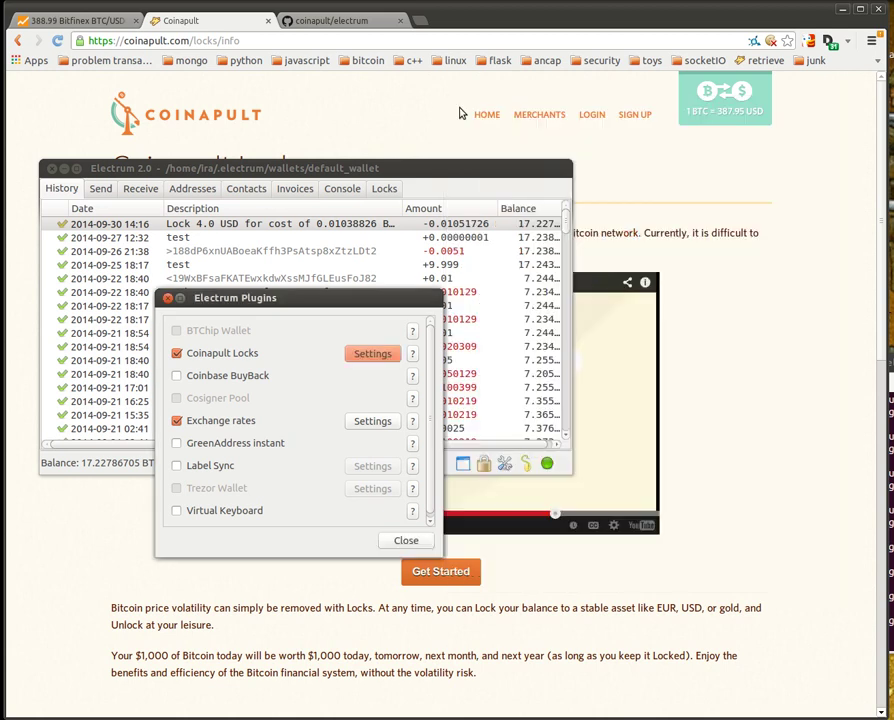
{"action": "left_click", "coordinate": [168, 298]}
{"action": "left_click", "coordinate": [385, 189]}
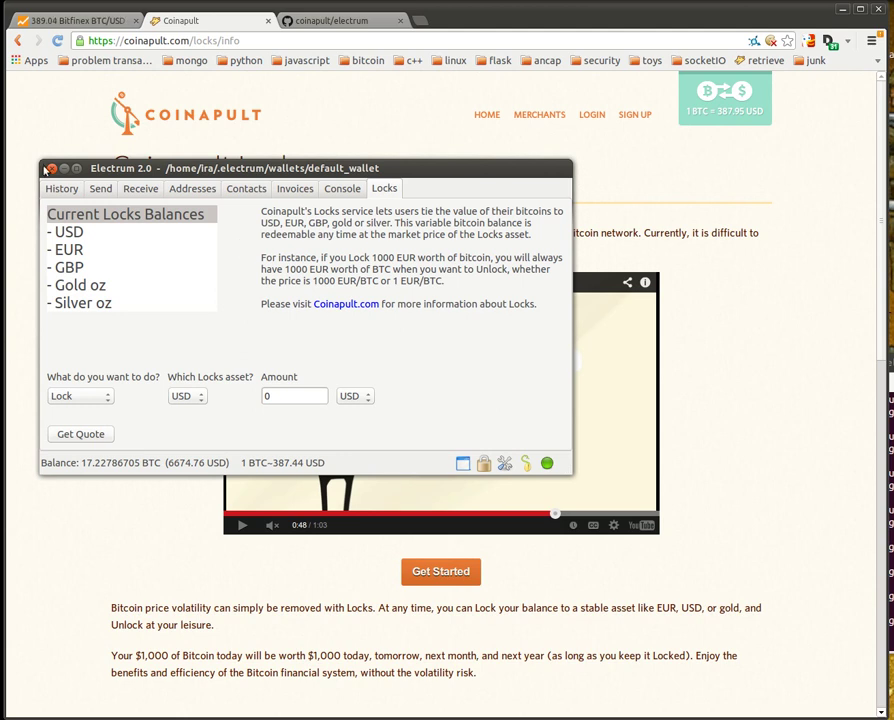
- Restart Electrum and view the Locks balances: 8.896 USD, 0.032 Gold oz, 0.434 Silver oz
{"action": "left_click", "coordinate": [51, 170]}
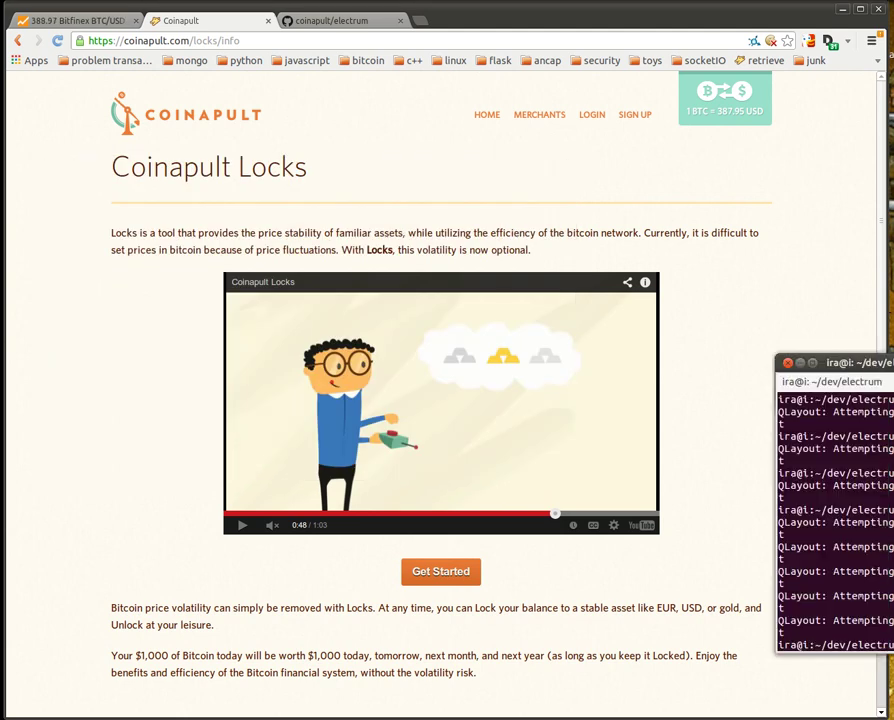
{"action": "left_click", "coordinate": [790, 262]}
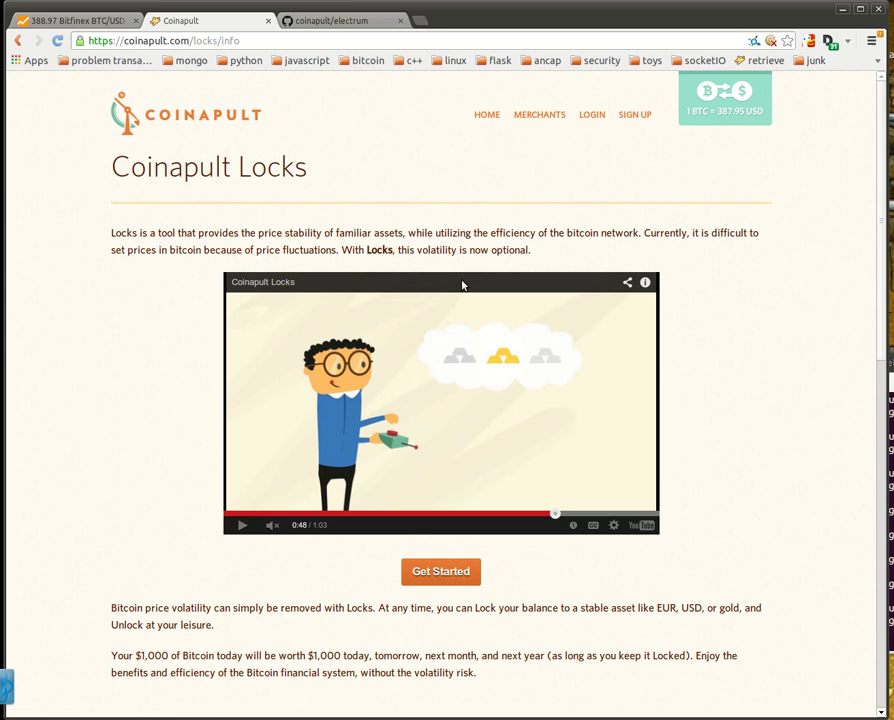
{"action": "key", "text": "alt+Tab"}
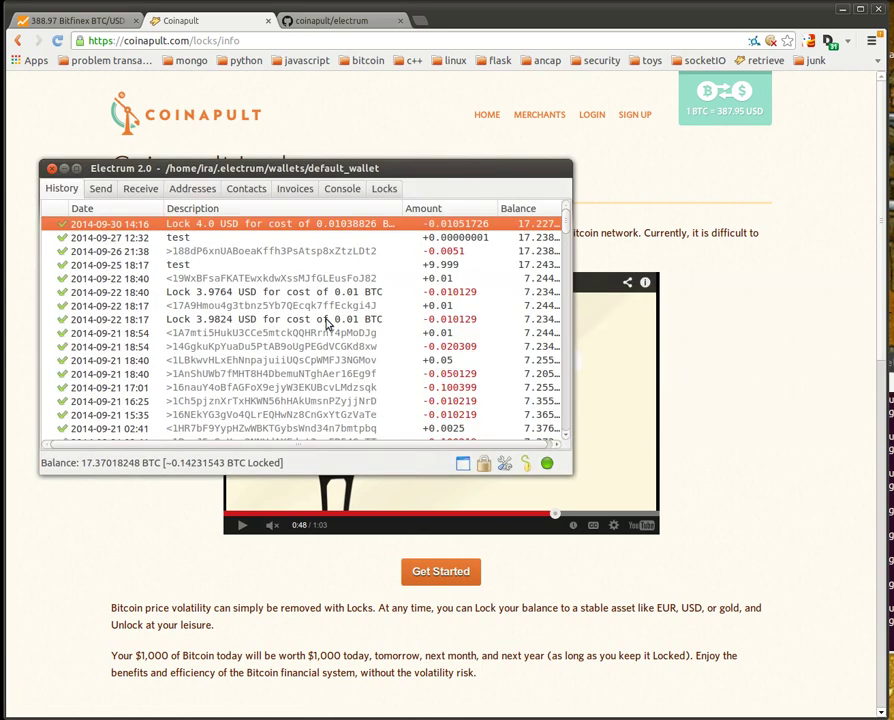
{"action": "left_click", "coordinate": [388, 190]}
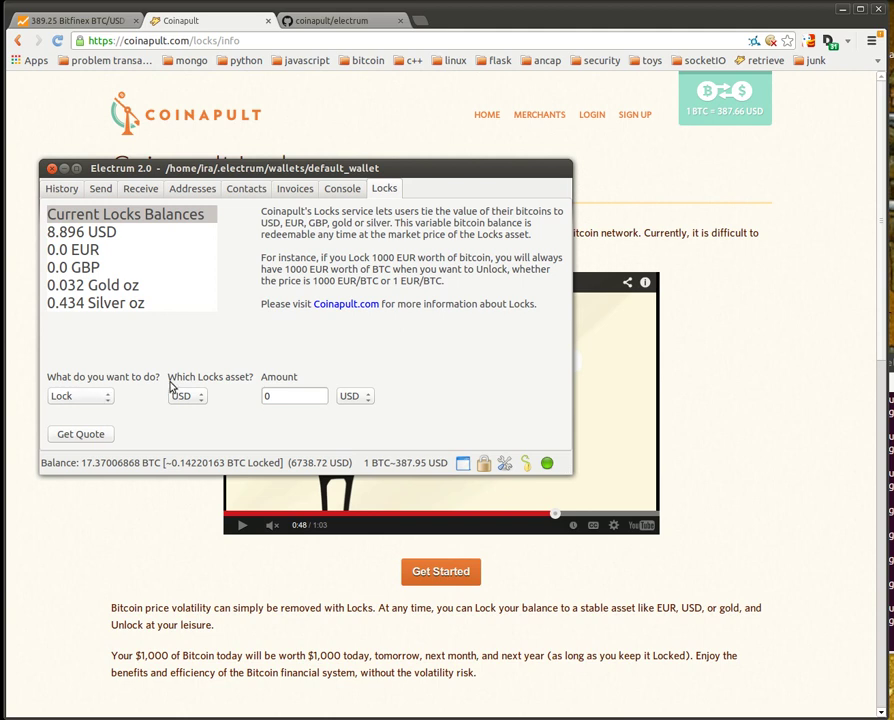
- Set up a lock of the EUR asset for an amount of 5 EUR
{"action": "left_click", "coordinate": [197, 398]}
{"action": "left_click", "coordinate": [199, 411]}
{"action": "double_click", "coordinate": [304, 396]}
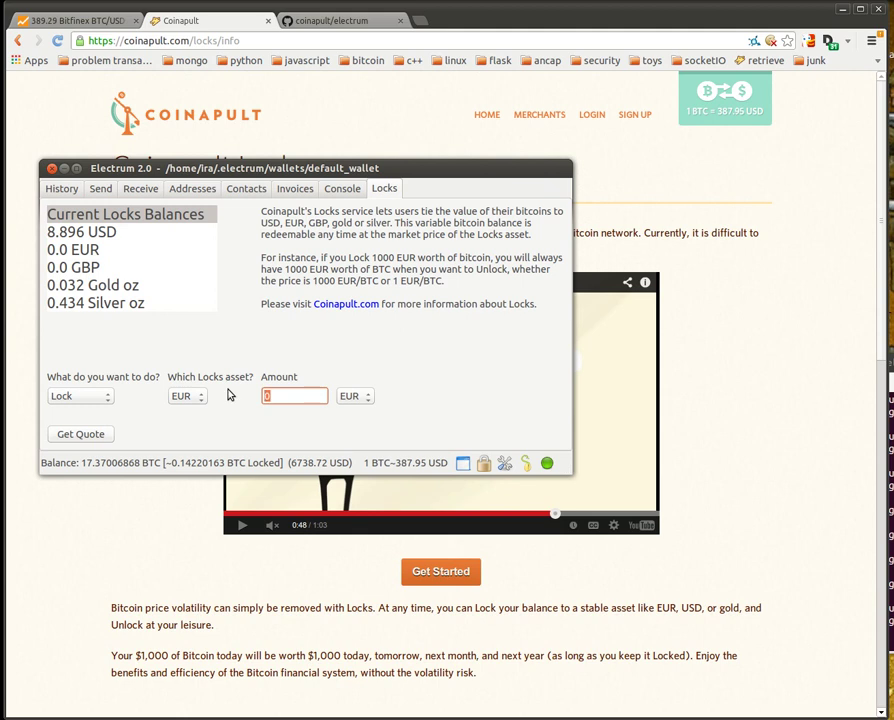
{"action": "left_click", "coordinate": [351, 396]}
{"action": "left_click", "coordinate": [363, 414]}
{"action": "double_click", "coordinate": [306, 398]}
{"action": "left_click", "coordinate": [349, 396]}
{"action": "left_click", "coordinate": [348, 378]}
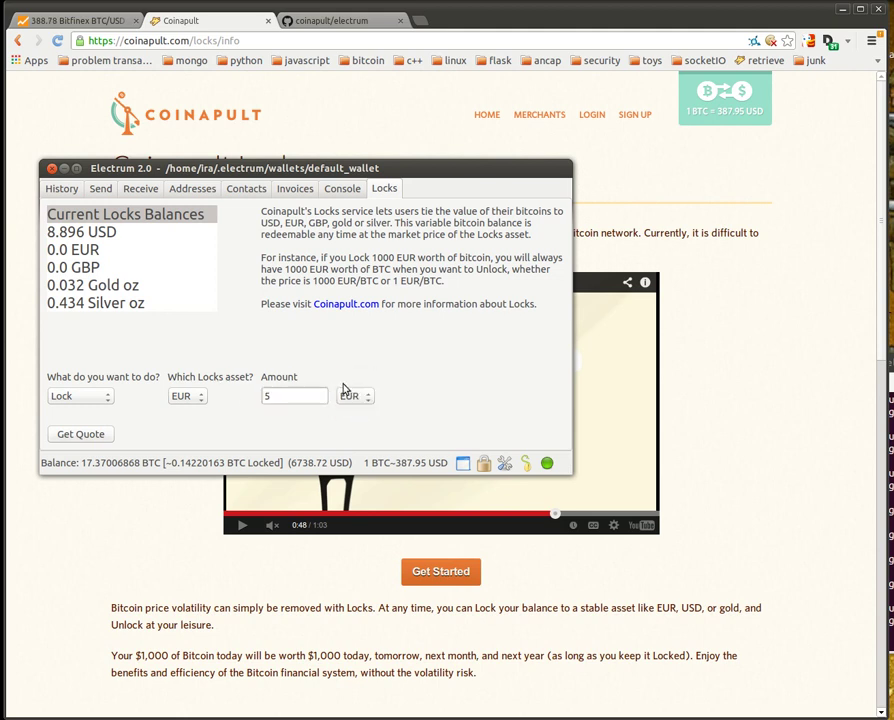
- Get the quote and accept locking 5 EUR for 0.01639936 BTC
{"action": "left_click", "coordinate": [67, 435]}
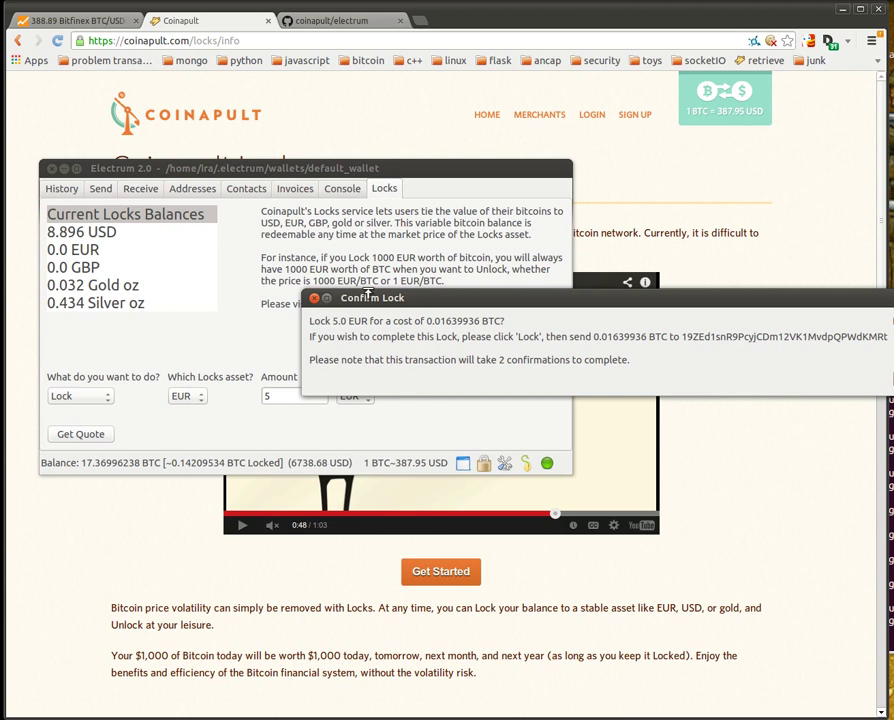
{"action": "left_click_drag", "start_coordinate": [380, 290], "coordinate": [199, 224]}
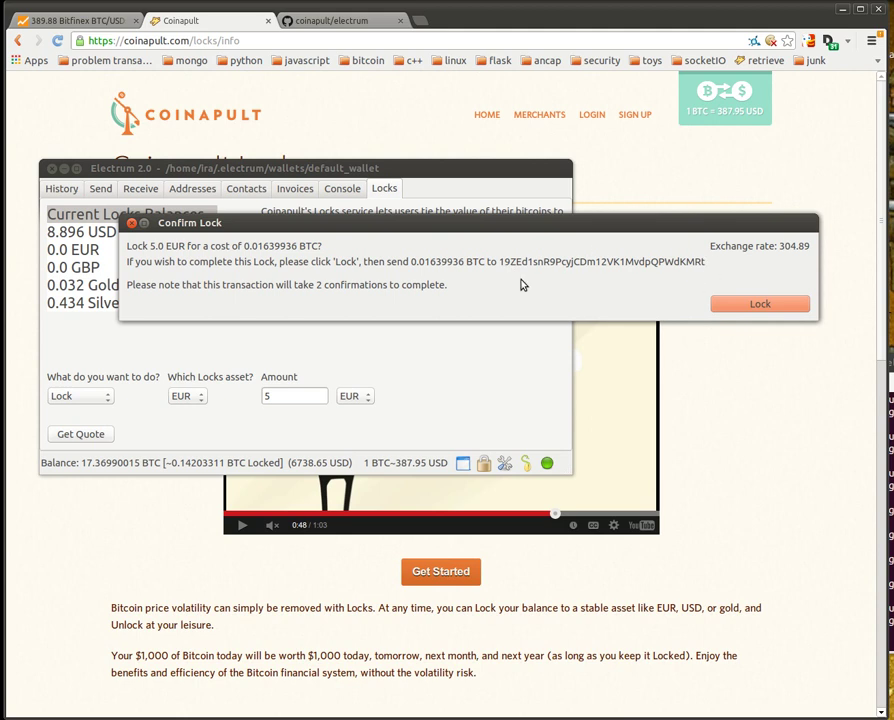
{"action": "left_click", "coordinate": [756, 304]}
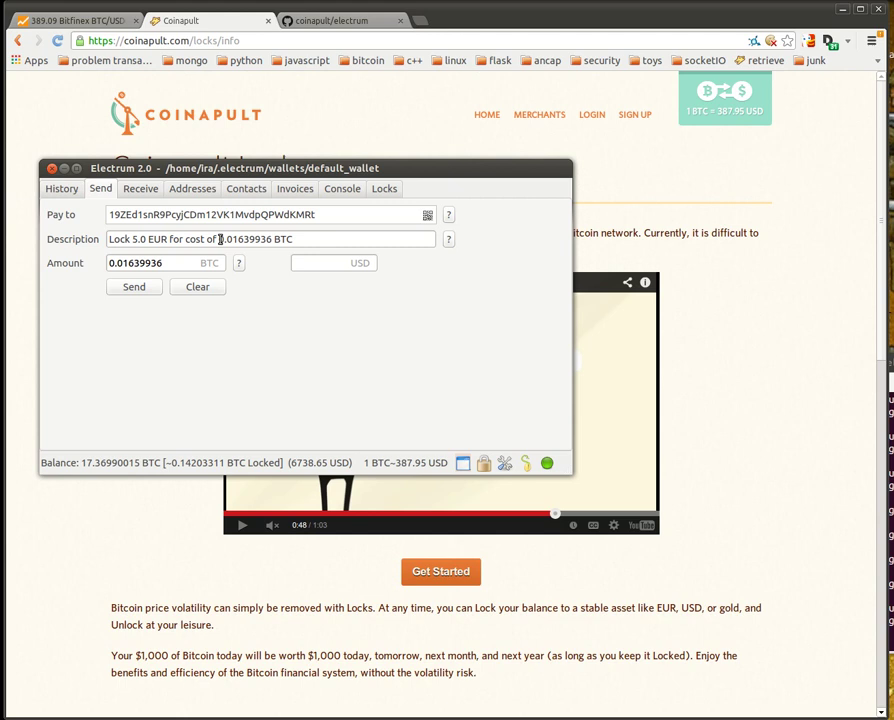
- Send the 0.01639936 BTC lock payment, accepting the 0.000309 BTC fee, then view Locks
{"action": "left_click", "coordinate": [177, 265]}
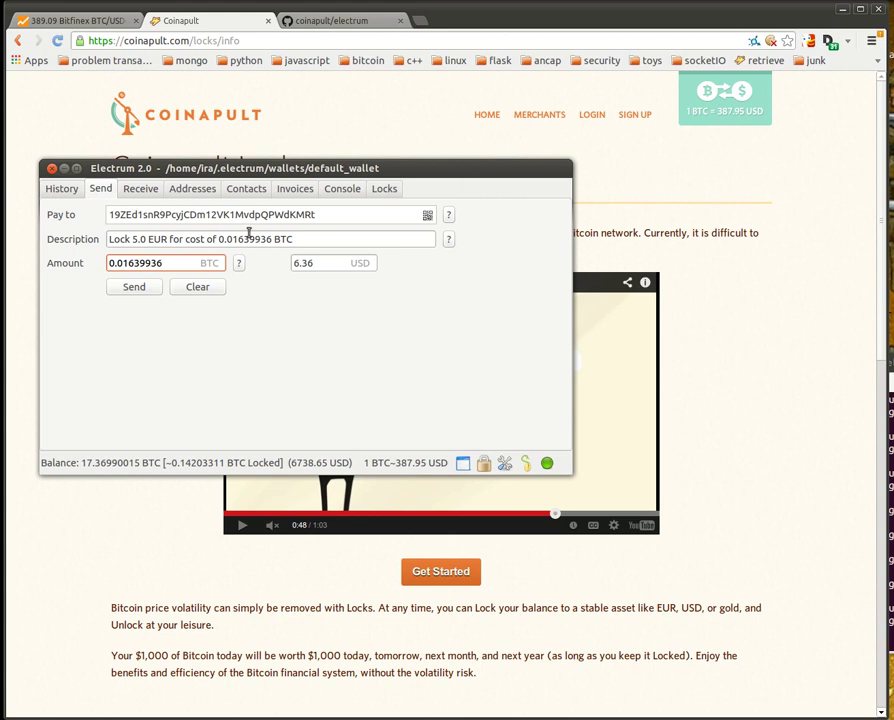
{"action": "left_click", "coordinate": [136, 288]}
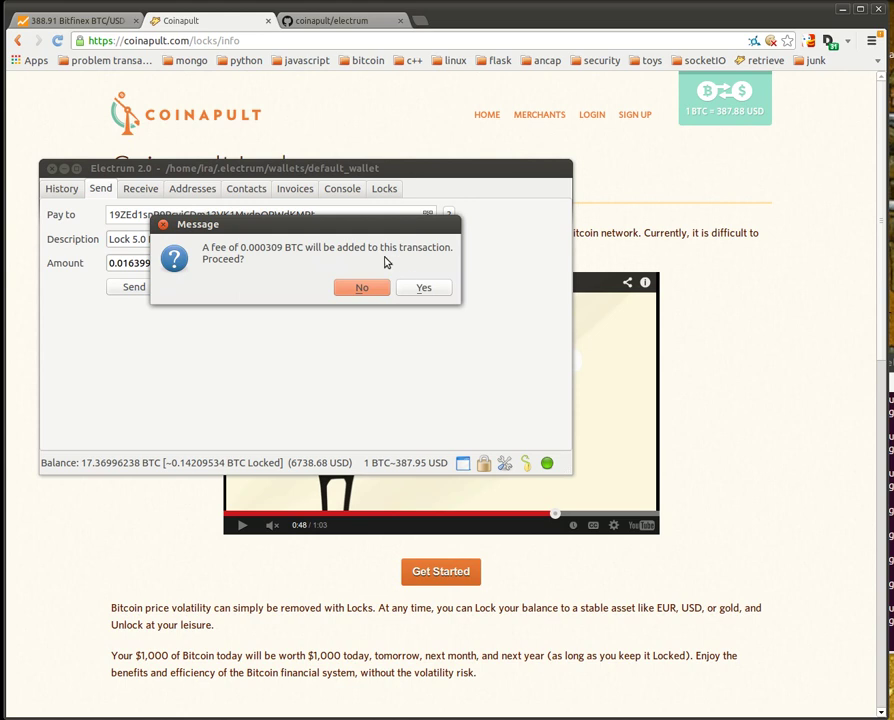
{"action": "left_click", "coordinate": [411, 292]}
{"action": "type", "text": "•••••••"}
{"action": "key", "text": "Return"}
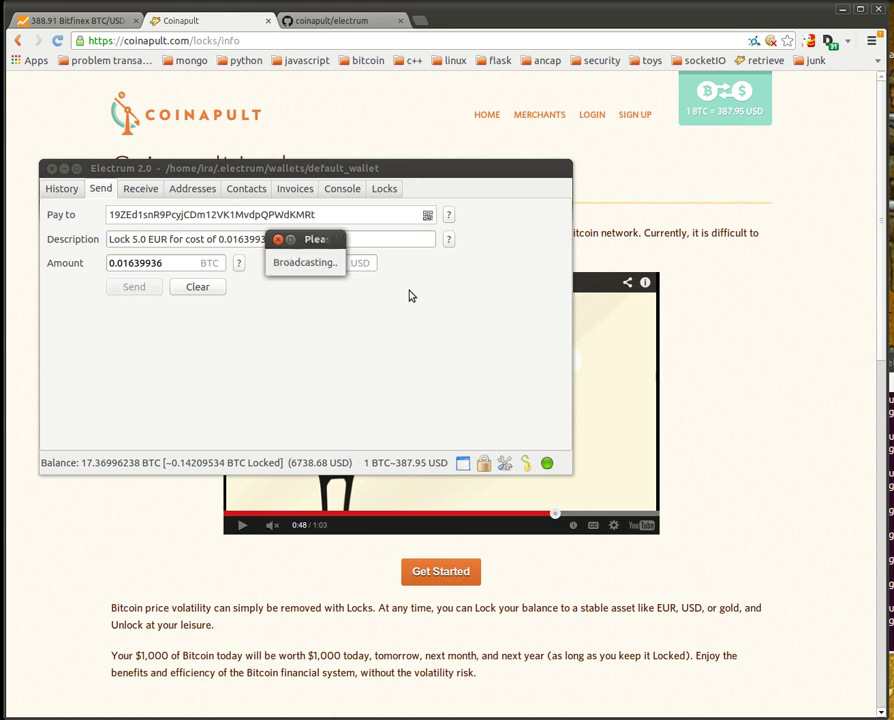
{"action": "key", "text": "Return"}
{"action": "left_click", "coordinate": [384, 188]}
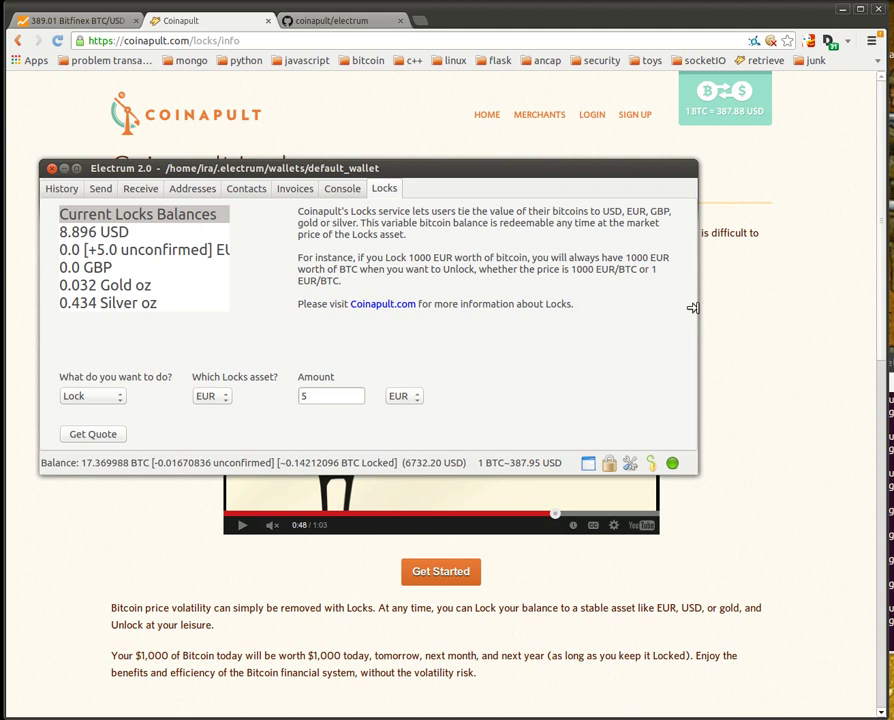
- Widen the Electrum window so the EUR balance 0.0 [+5.0 unconfirmed] shows fully
{"action": "left_click_drag", "start_coordinate": [693, 308], "coordinate": [688, 304]}
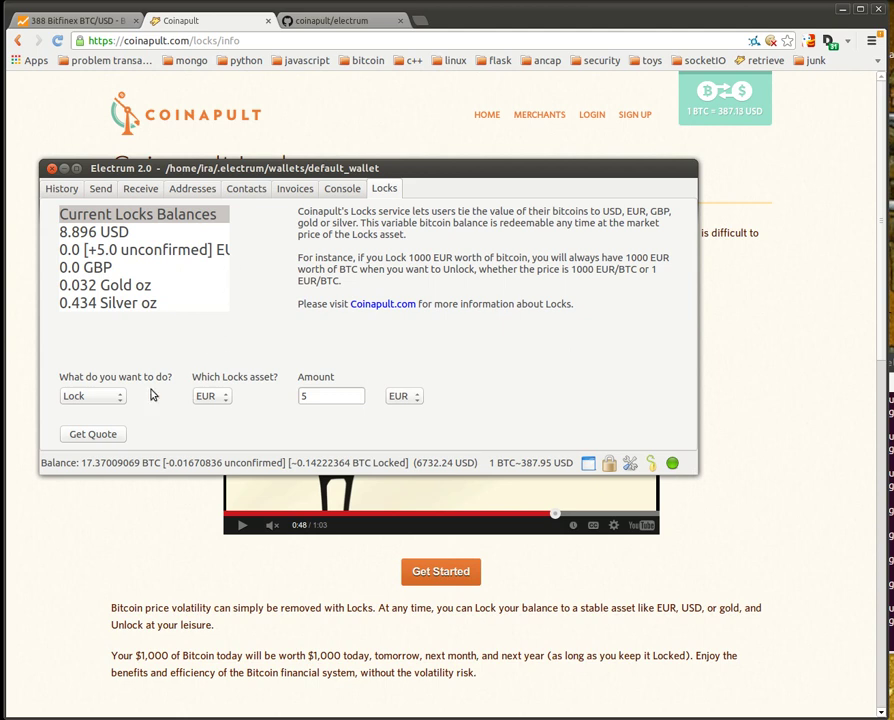
- Set up an Unlock of the USD asset for an amount of 0.01 BTC
{"action": "left_click", "coordinate": [115, 397]}
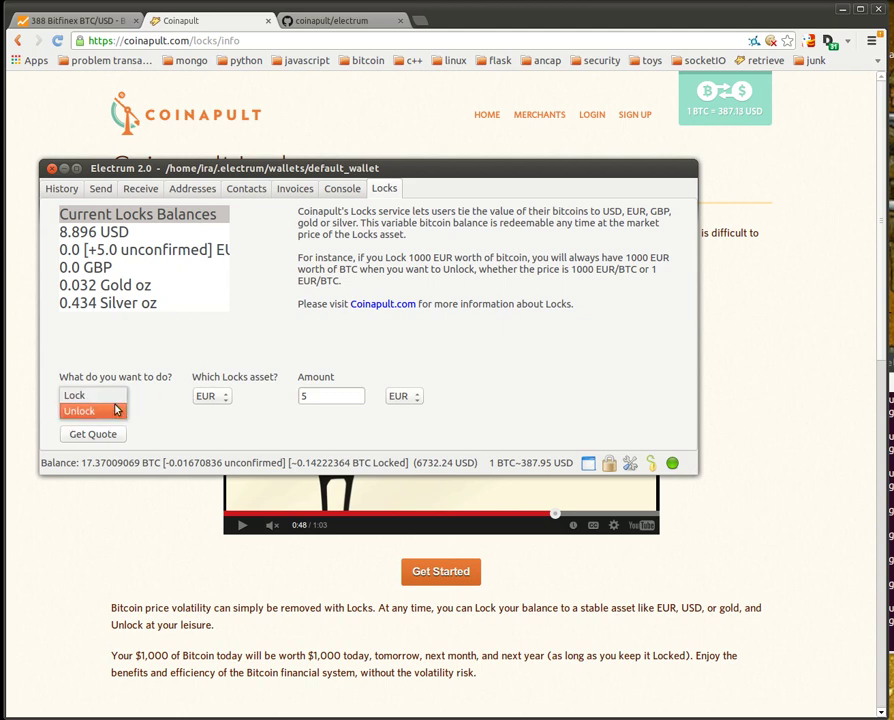
{"action": "left_click", "coordinate": [114, 410]}
{"action": "left_click", "coordinate": [210, 396]}
{"action": "left_click", "coordinate": [212, 380]}
{"action": "double_click", "coordinate": [330, 396]}
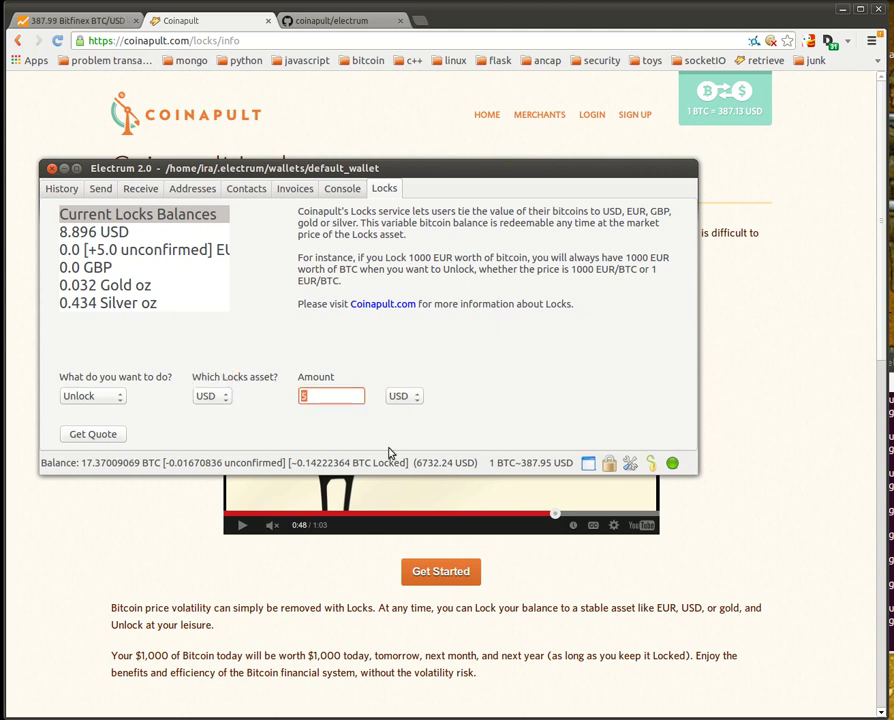
{"action": "type", "text": "0.01"}
{"action": "left_click", "coordinate": [404, 396]}
{"action": "left_click", "coordinate": [408, 410]}
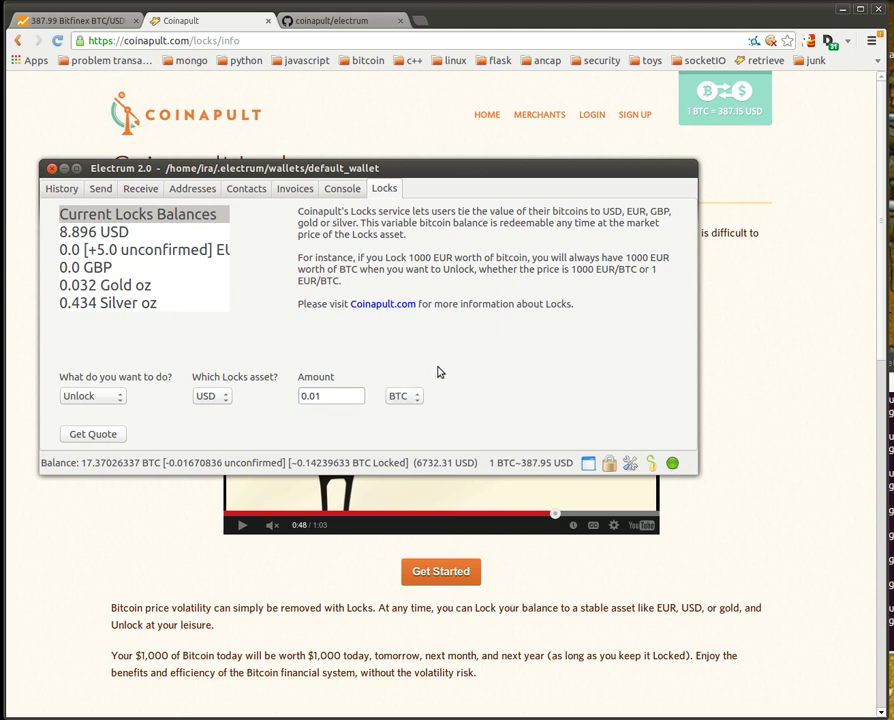
- Get the quote and confirm unlocking 3.9102 USD for 0.01 BTC
{"action": "left_click", "coordinate": [92, 434]}
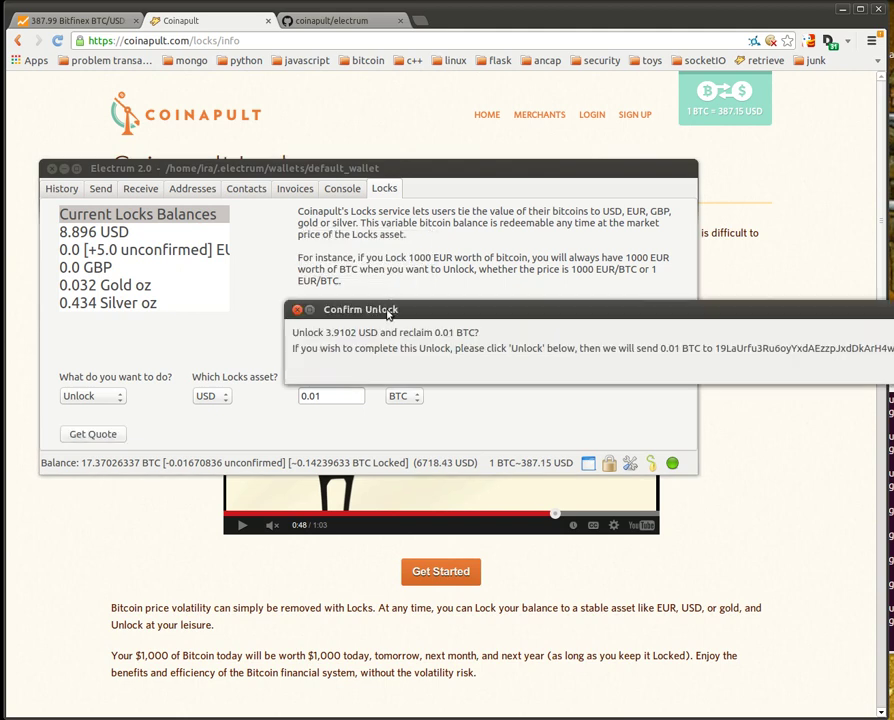
{"action": "left_click_drag", "start_coordinate": [363, 310], "coordinate": [146, 87]}
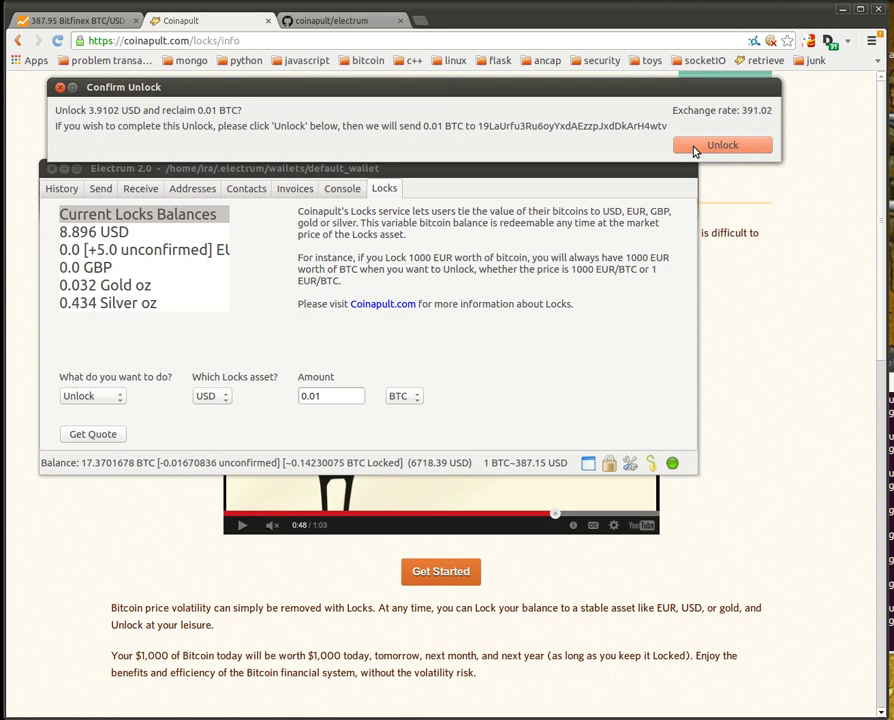
{"action": "left_click", "coordinate": [695, 150]}
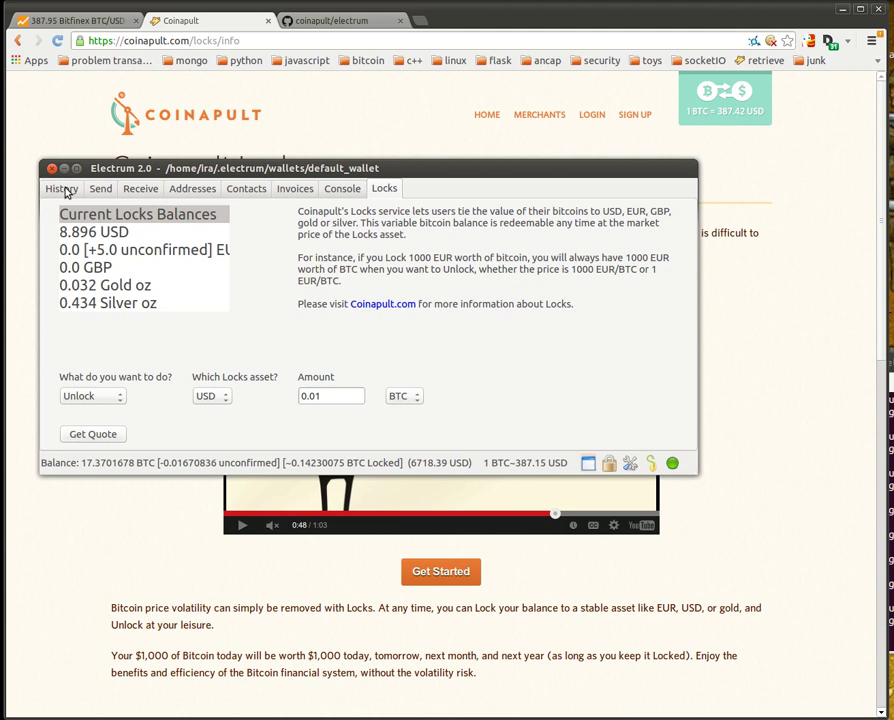
- Inspect the pending 5.0 EUR lock and incoming 0.01 BTC transactions in History
{"action": "left_click", "coordinate": [62, 189]}
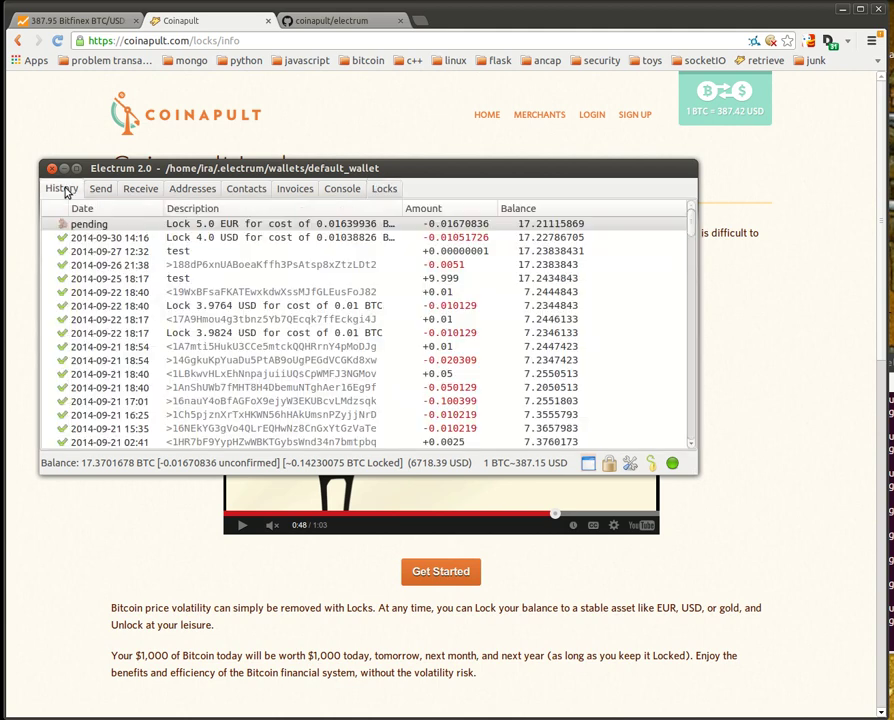
{"action": "left_click", "coordinate": [210, 226]}
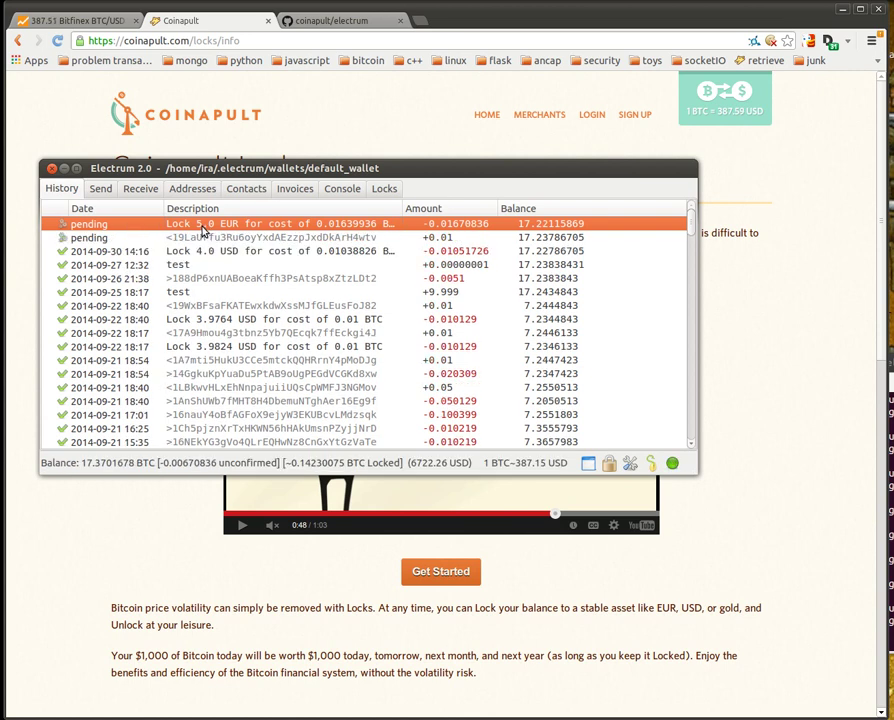
{"action": "left_click", "coordinate": [203, 237]}
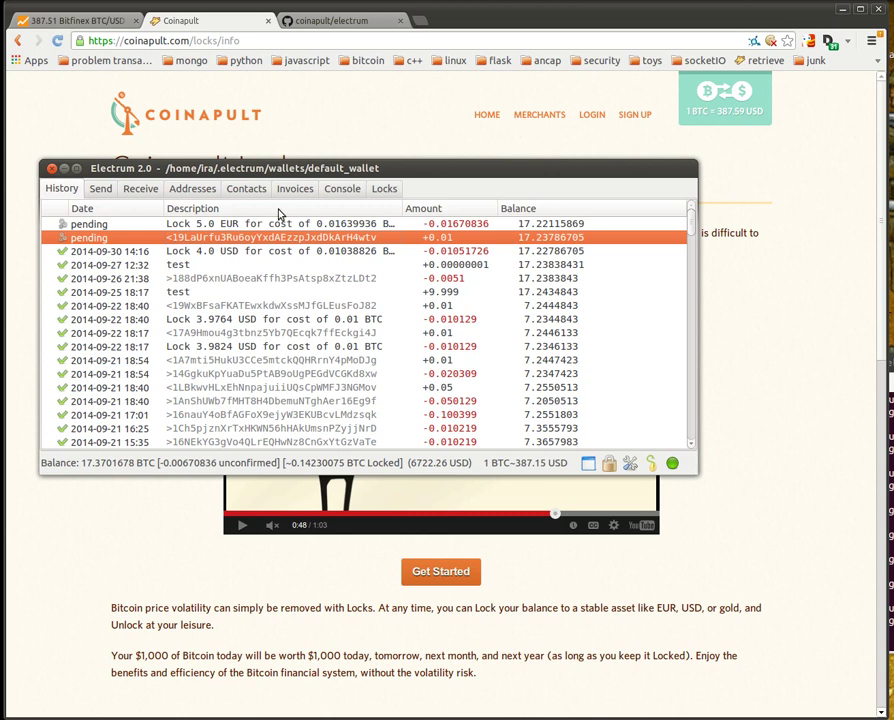
- On the Locks tab, reset the action to Lock with USD, then minimize the wallet
{"action": "left_click", "coordinate": [386, 189]}
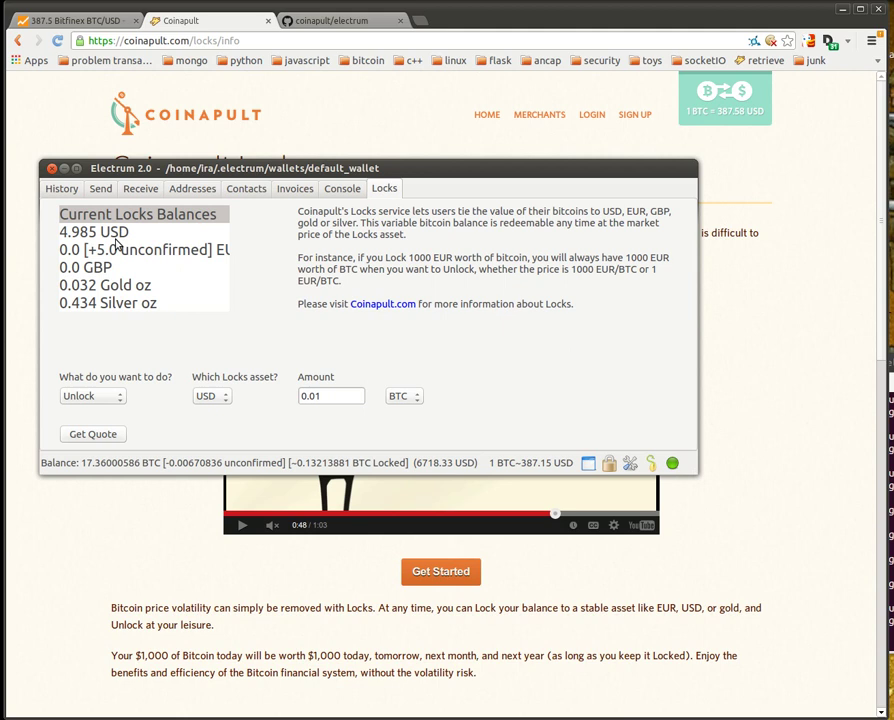
{"action": "left_click", "coordinate": [113, 397]}
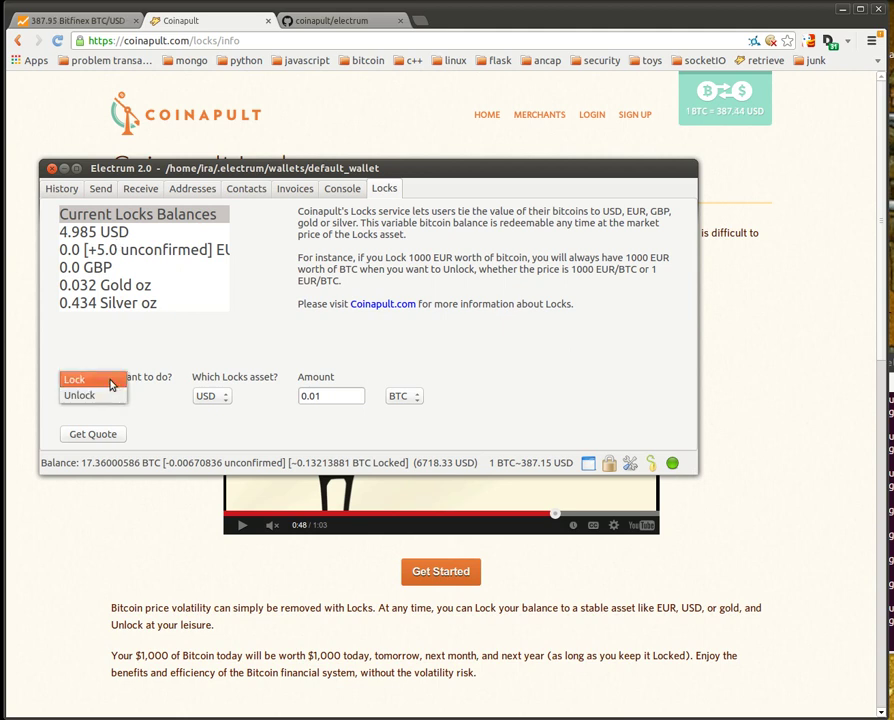
{"action": "left_click", "coordinate": [111, 384]}
{"action": "left_click", "coordinate": [207, 396]}
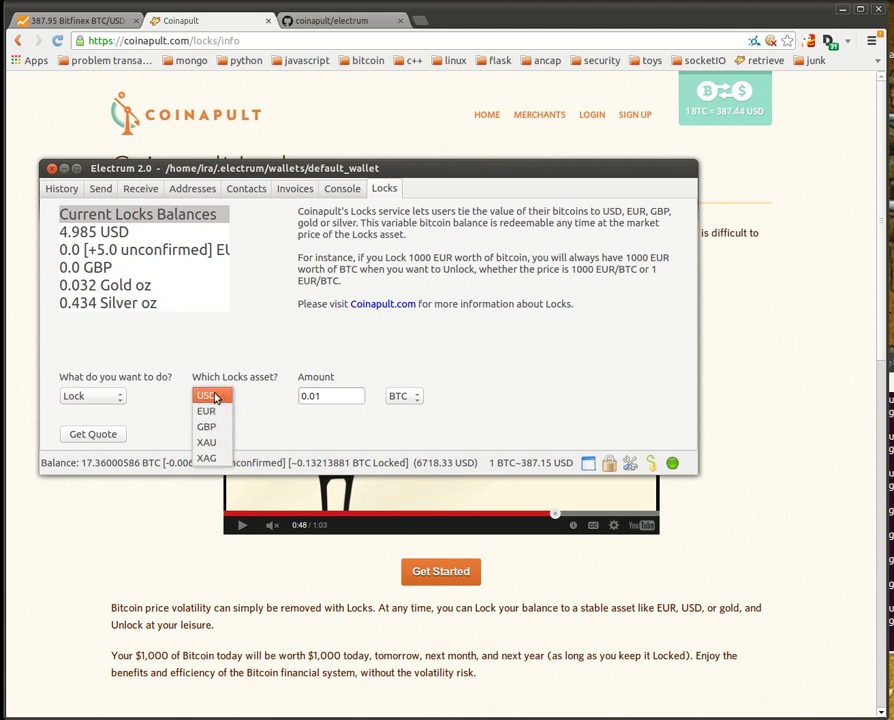
{"action": "left_click", "coordinate": [216, 398]}
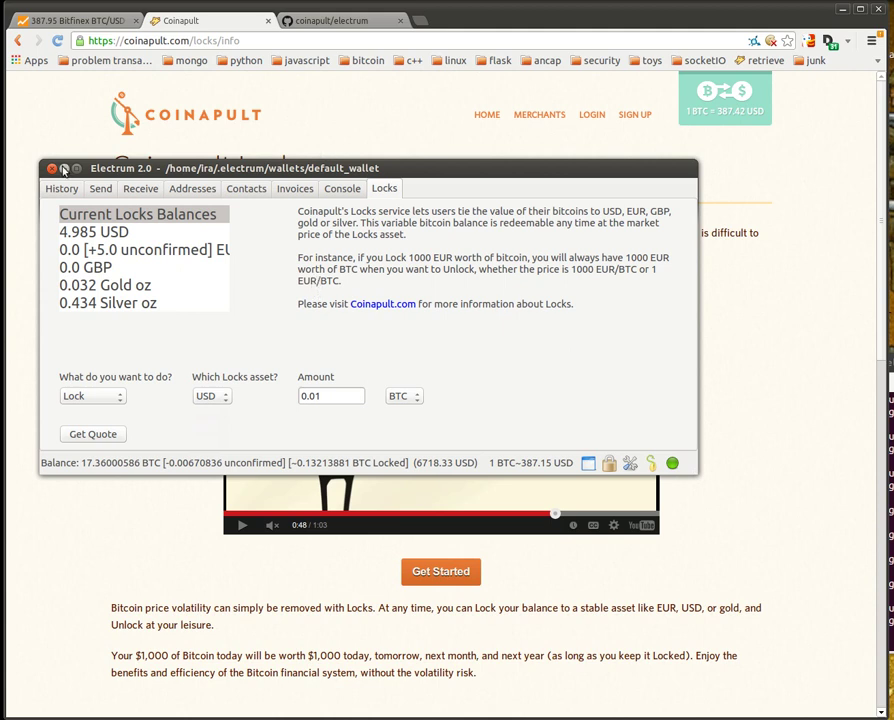
{"action": "left_click", "coordinate": [63, 169]}
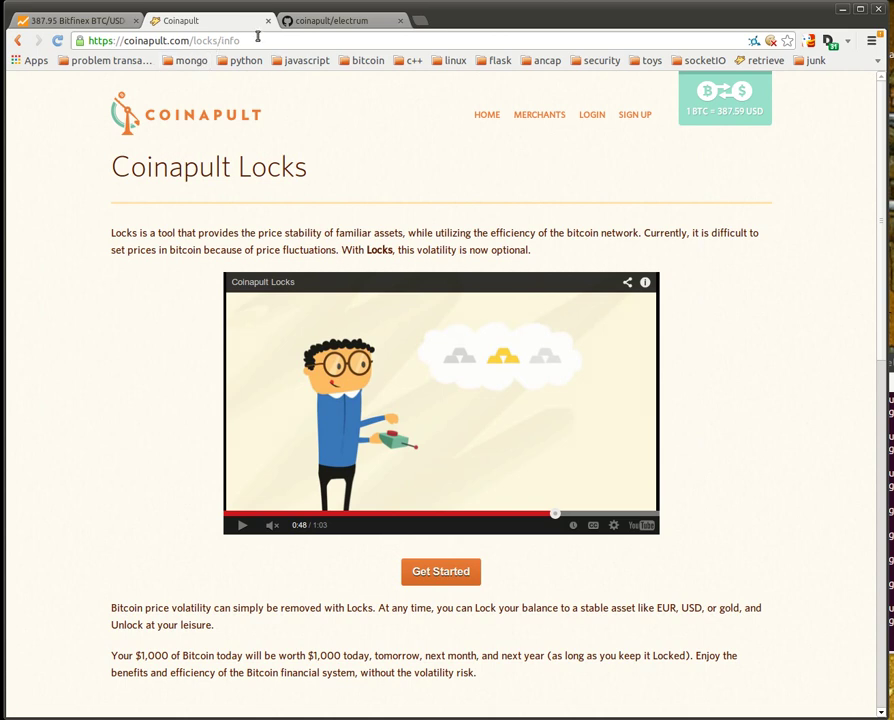
- Switch to the browser tab showing GitHub's coinapult/electrum repository on master
{"action": "left_click", "coordinate": [291, 23]}
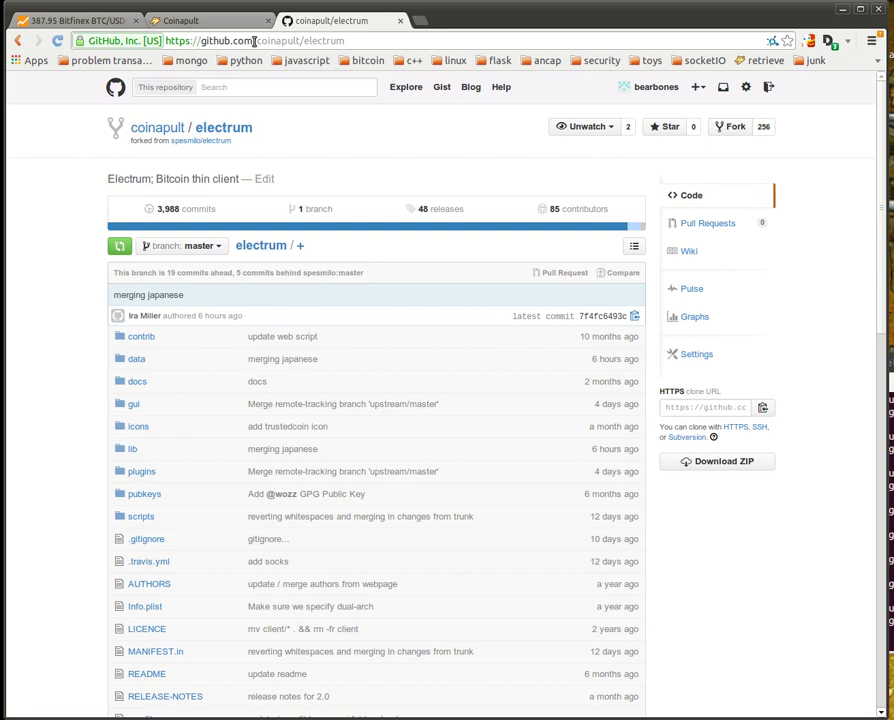